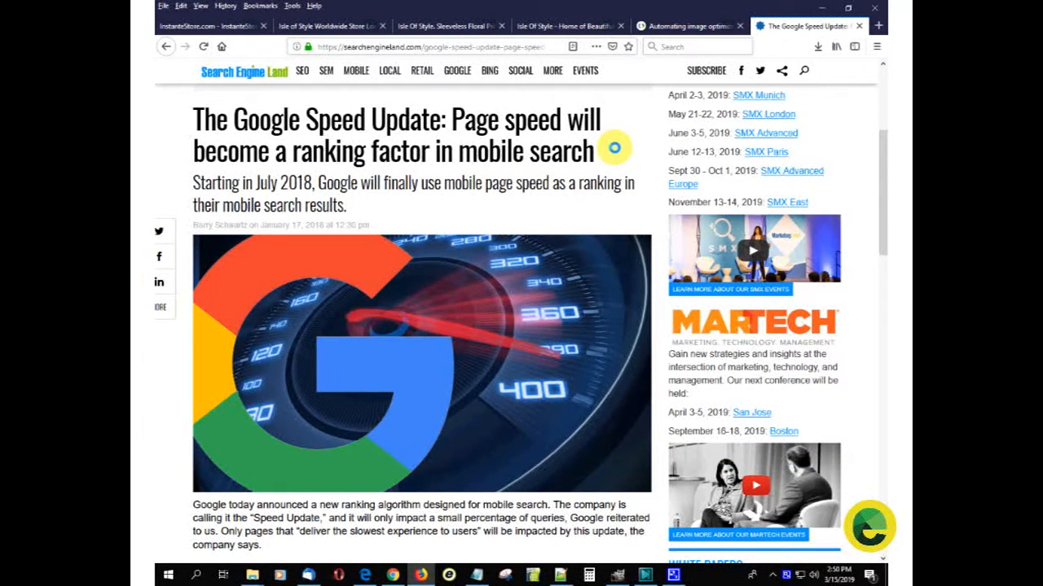
- Read the section on images and web page bloat in the Automating Image Optimization article
left_click(692, 26)
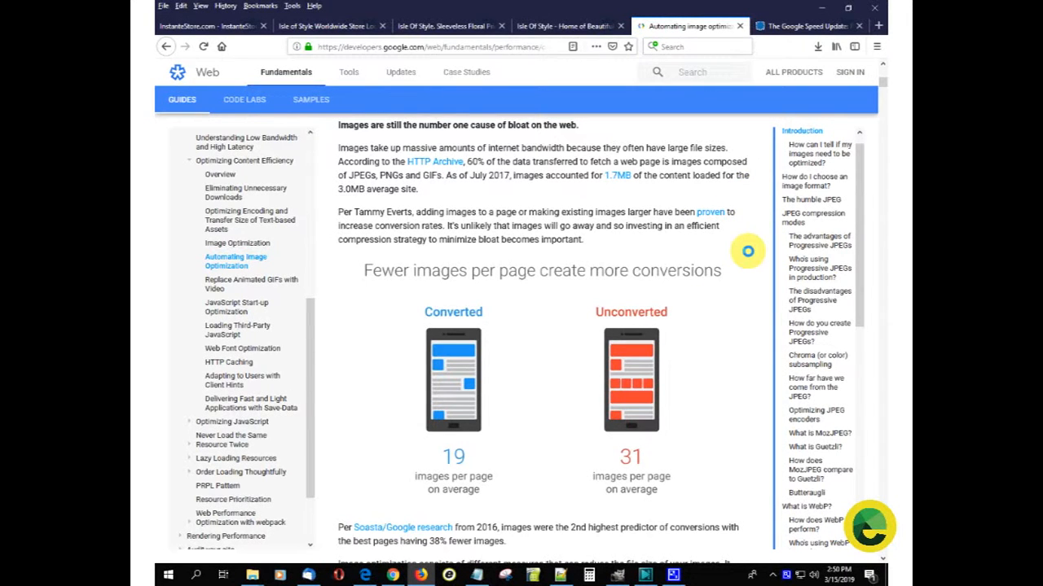
scroll(745, 251, "down", 4)
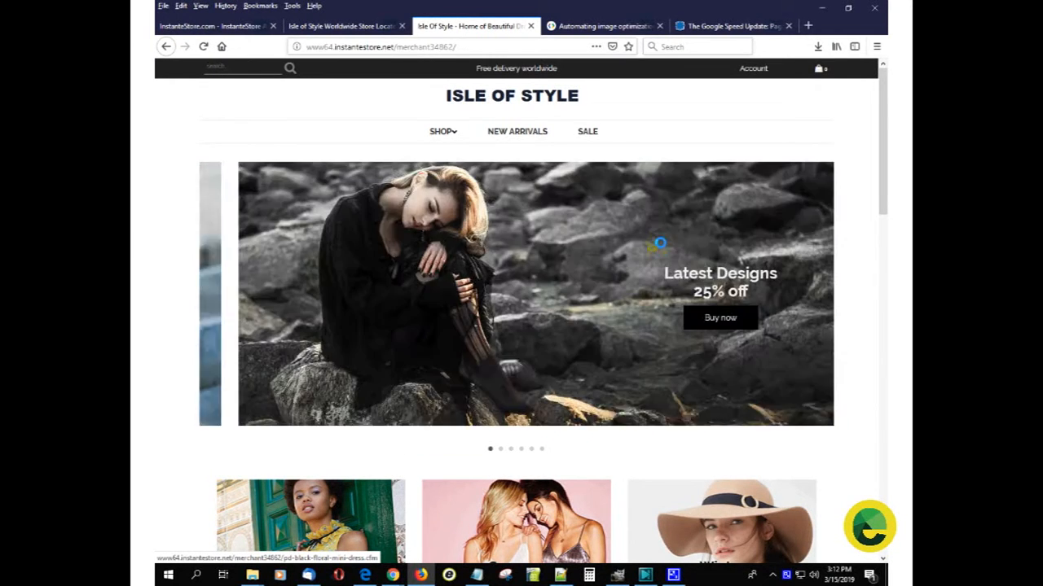
- Open the Sleeveless Floral Print Mini Dress product from the Isle of Style home page and enlarge its photo
scroll(659, 242, "down", 3)
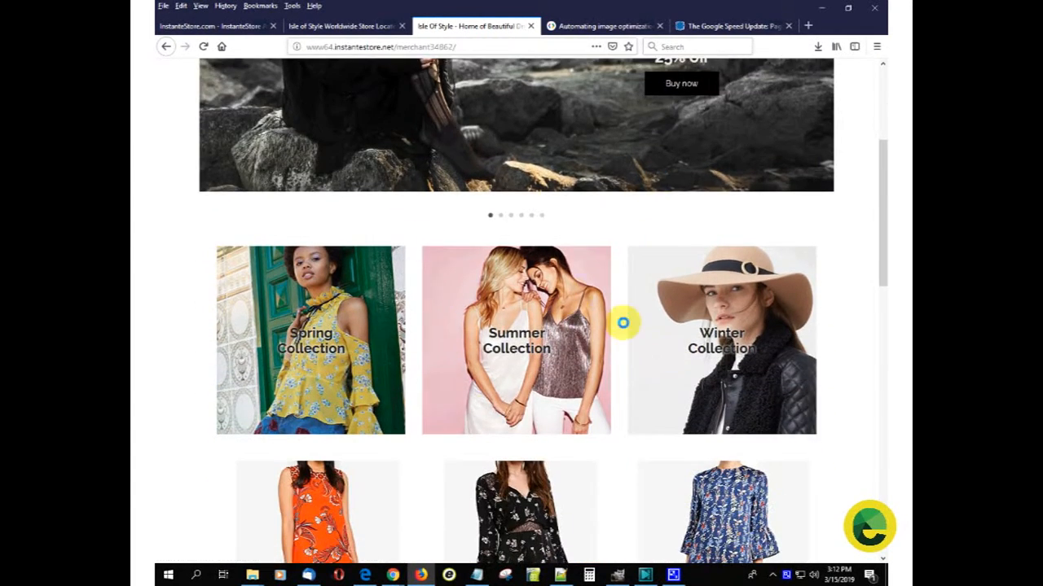
scroll(570, 308, "down", 3)
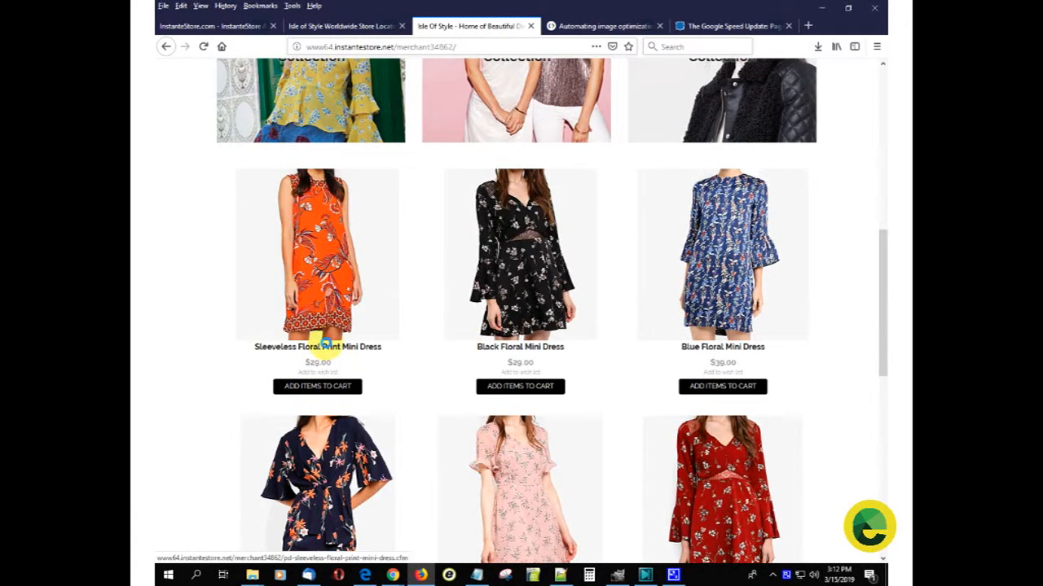
left_click(316, 348)
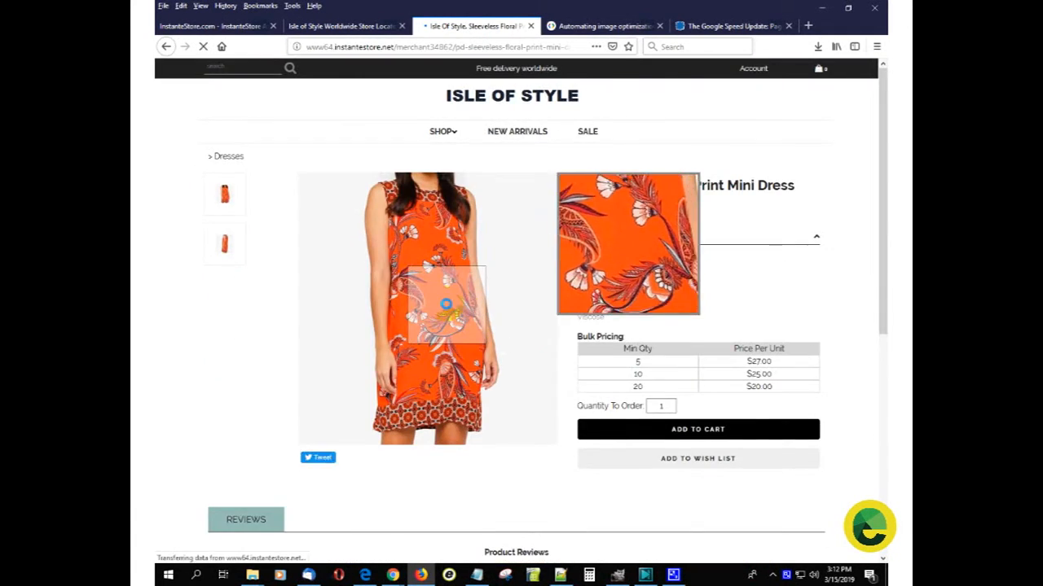
left_click(446, 302)
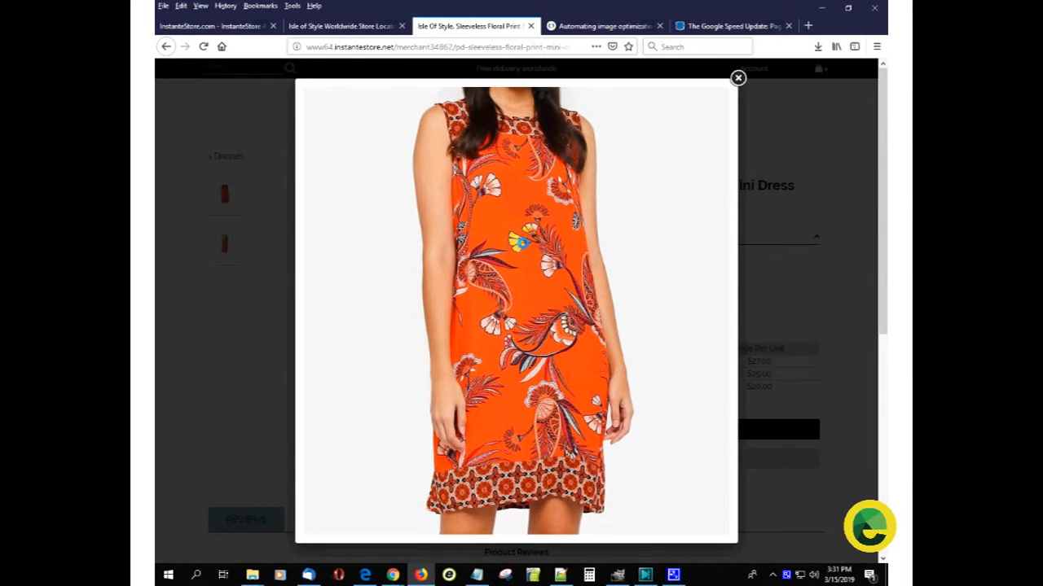
- Check the enlarged dress photo's file size and pixel dimensions using its image info and the element inspector
right_click(521, 242)
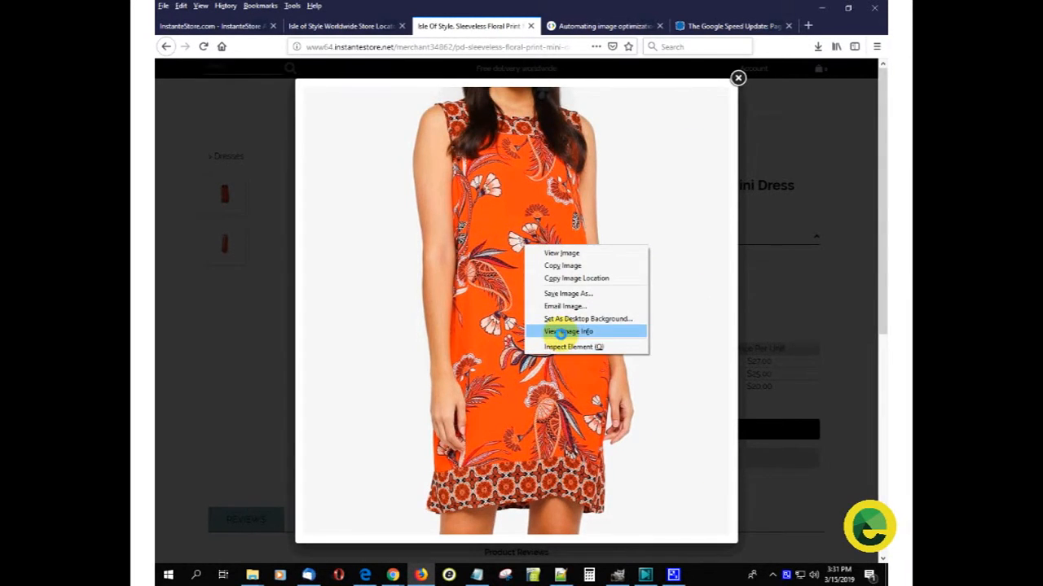
left_click(566, 331)
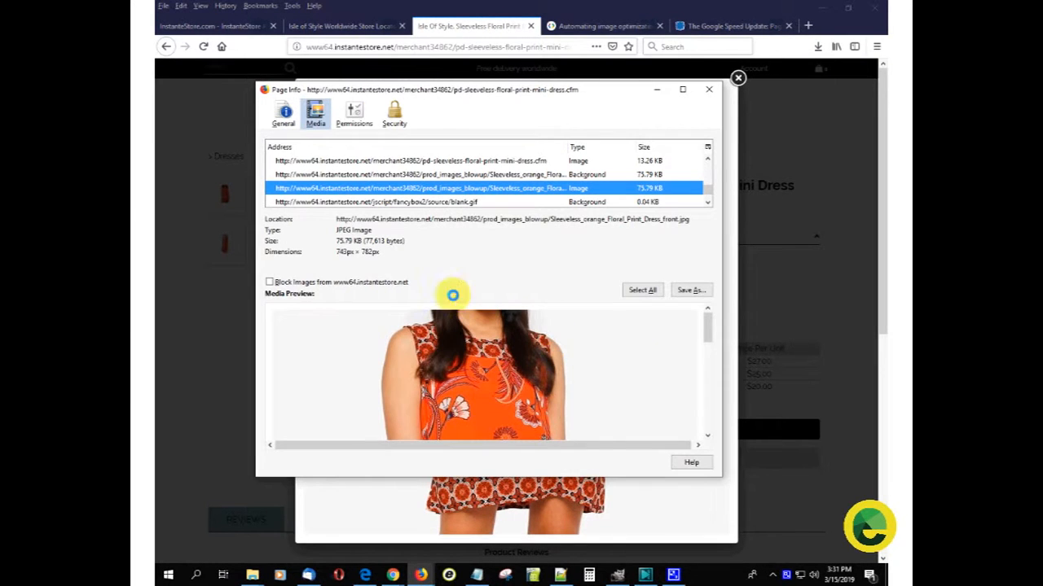
left_click(708, 90)
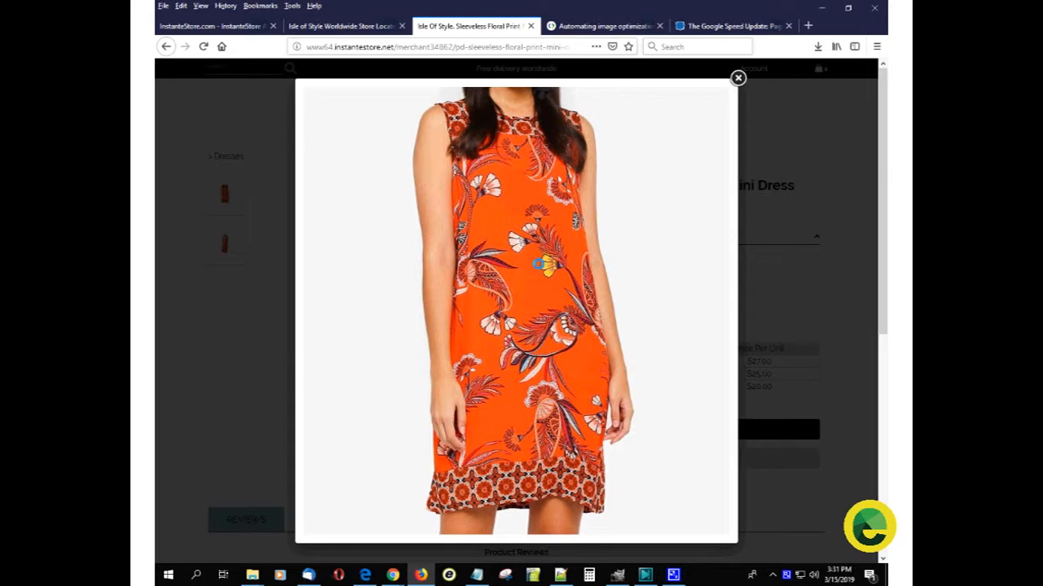
right_click(532, 265)
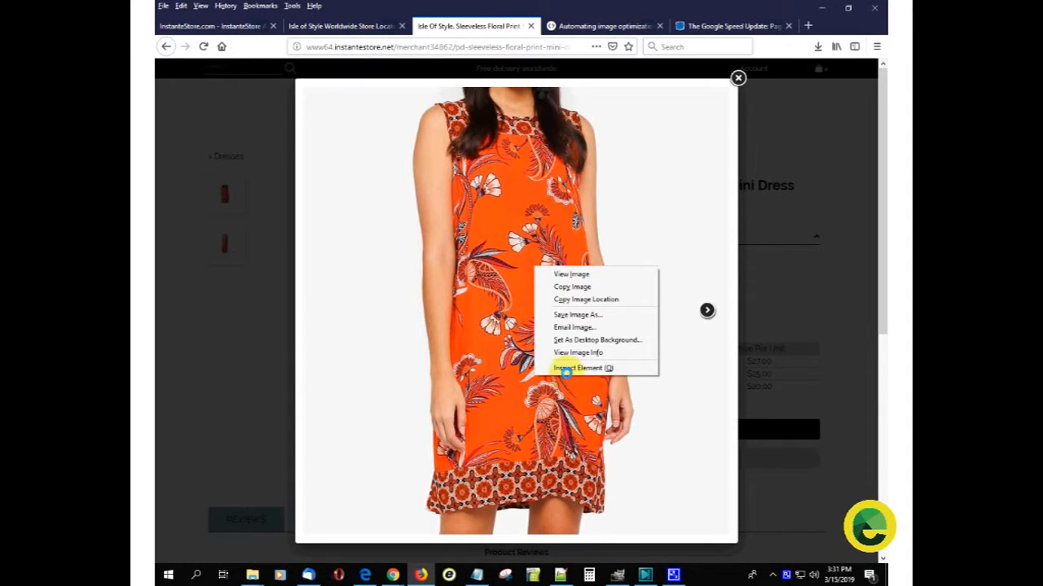
left_click(564, 368)
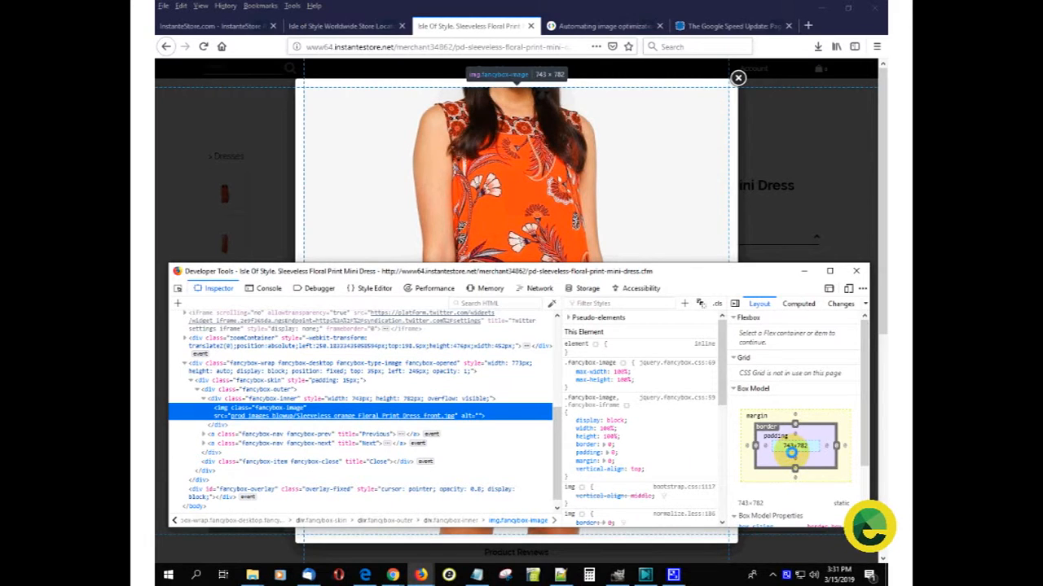
left_click(854, 271)
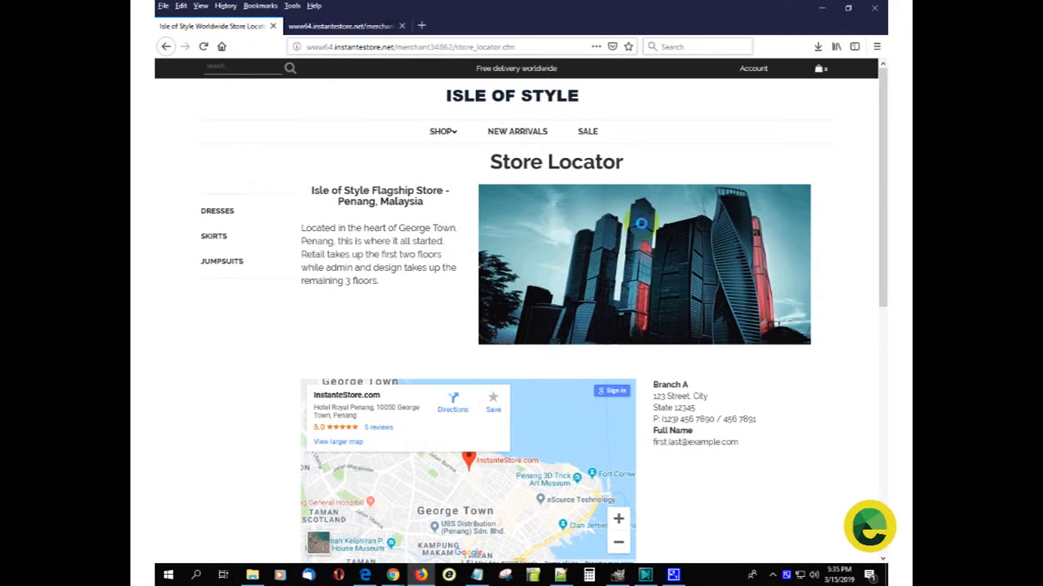
- Inspect the skyscraper image on the Store Locator page to check its pixel dimensions
right_click(545, 242)
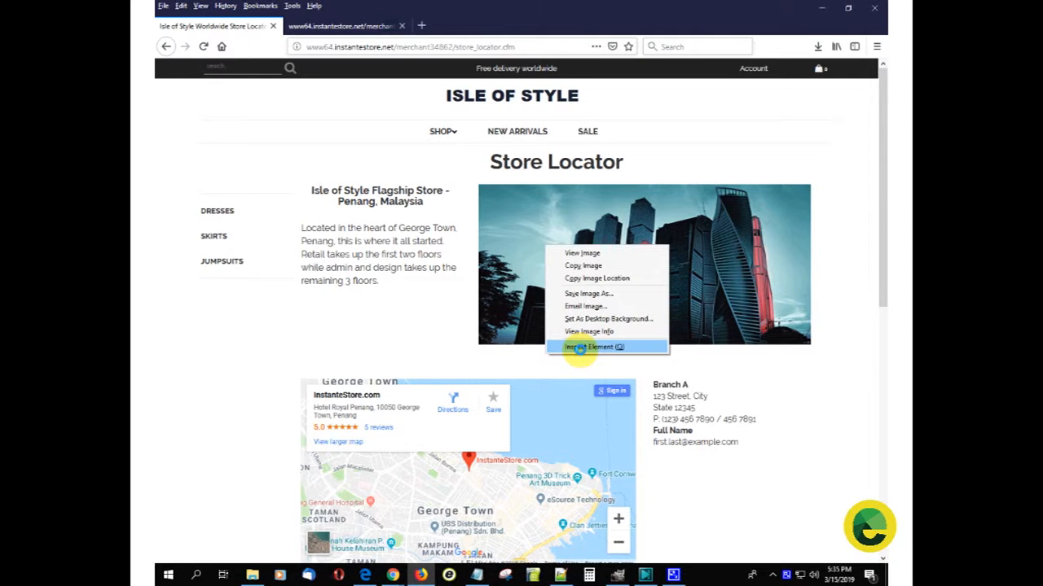
left_click(580, 349)
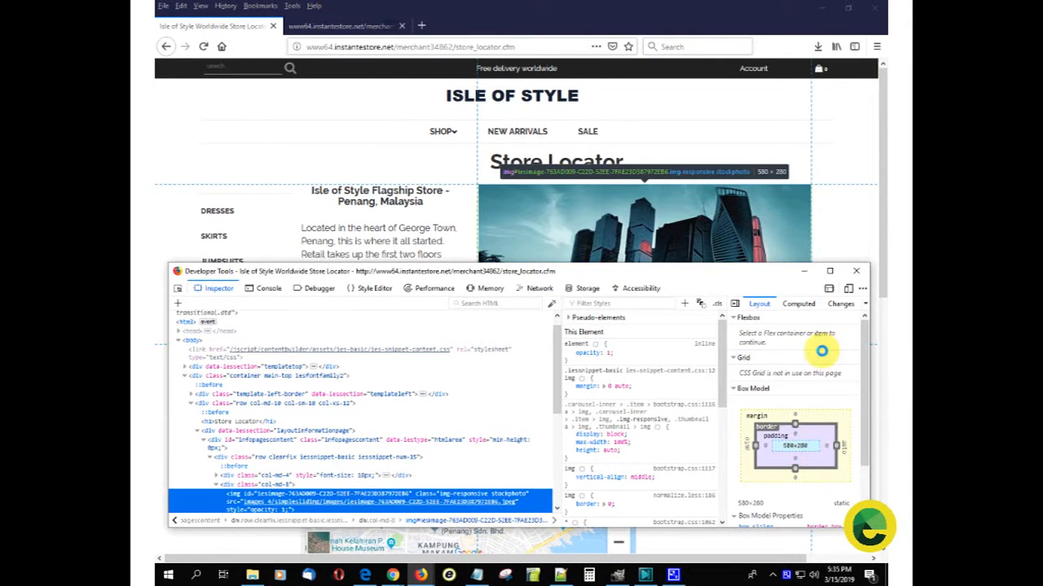
left_click(857, 269)
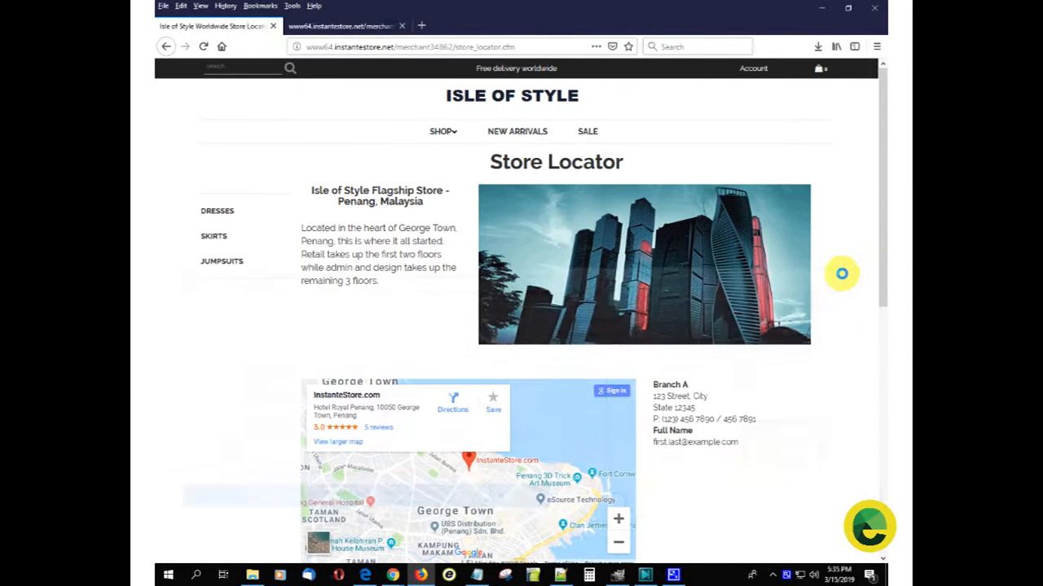
- Switch to Pixlr Editor in Chrome, taking a brief look at GIMP before returning to it
mouse_move(392, 576)
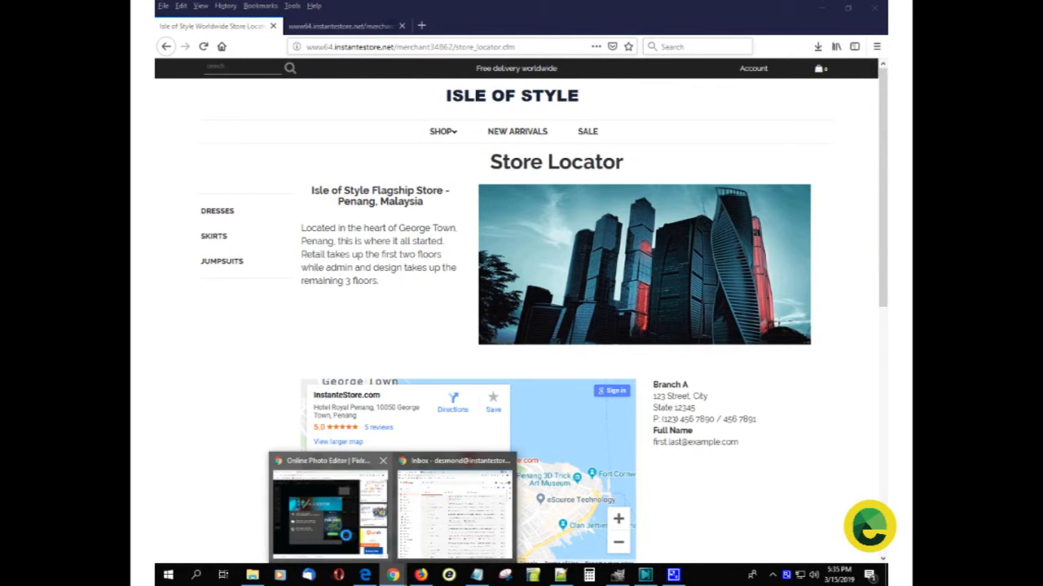
left_click(325, 500)
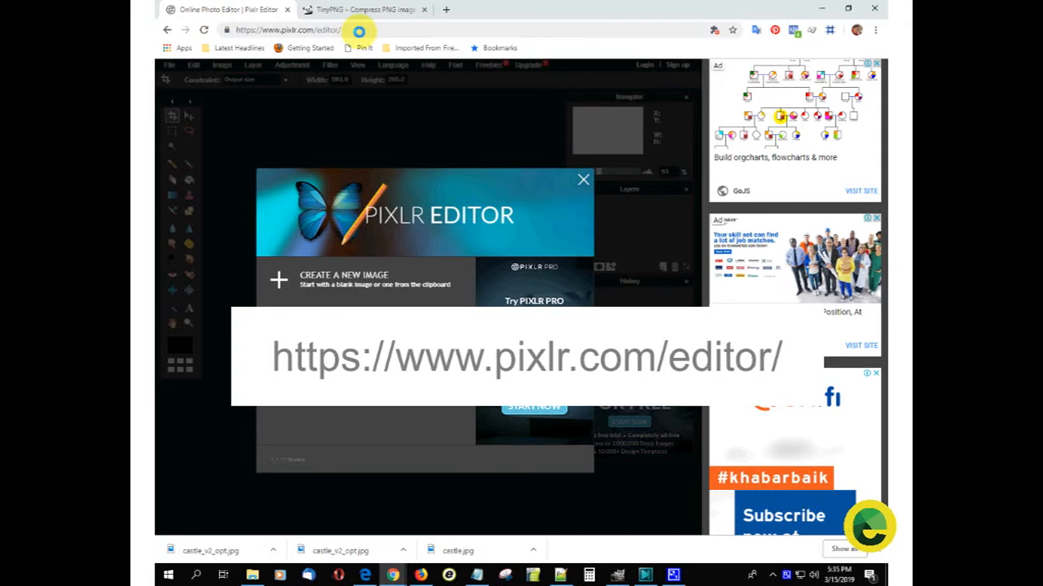
left_click(367, 30)
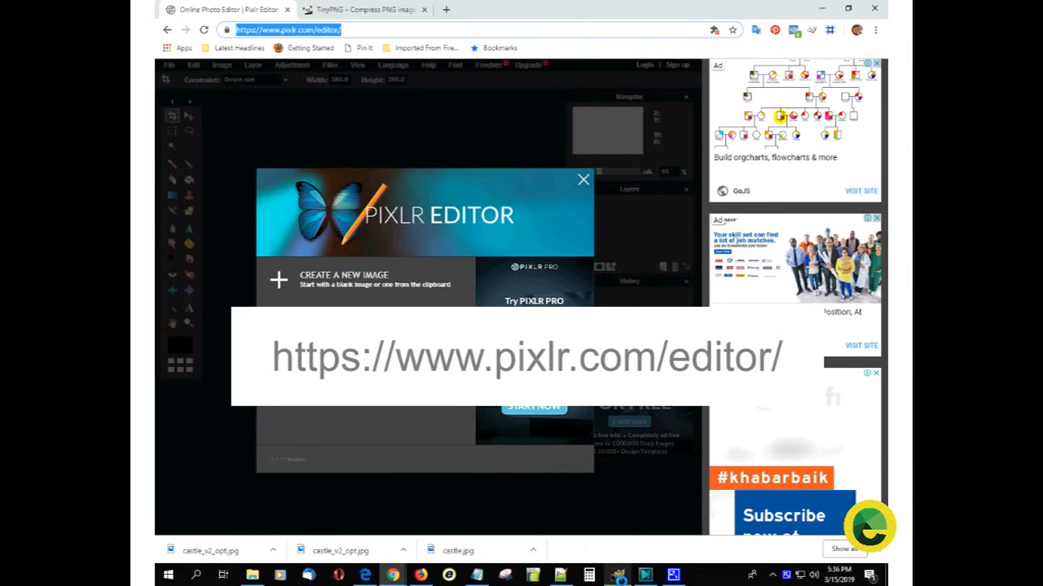
left_click(619, 575)
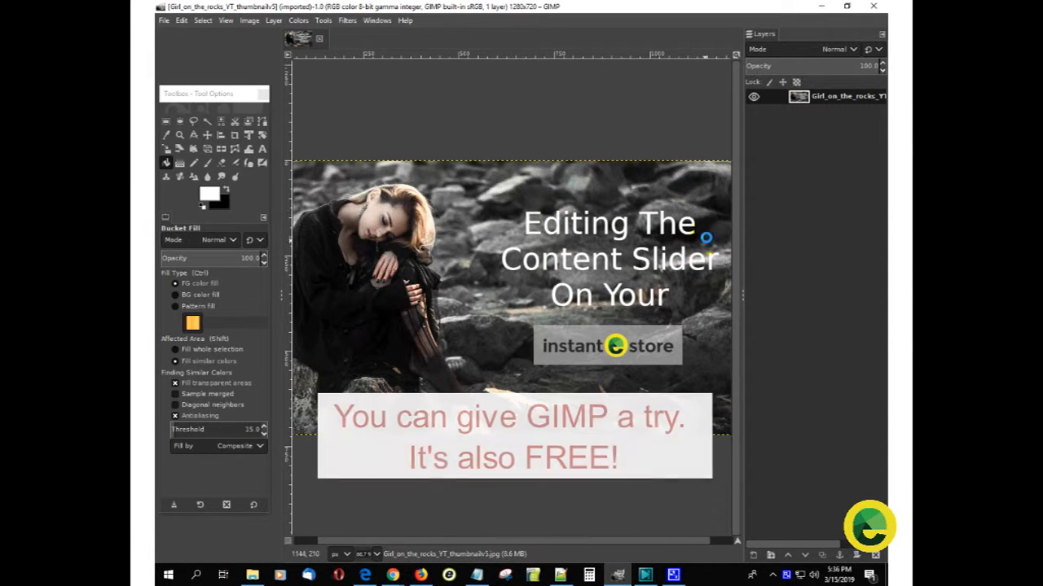
left_click(821, 6)
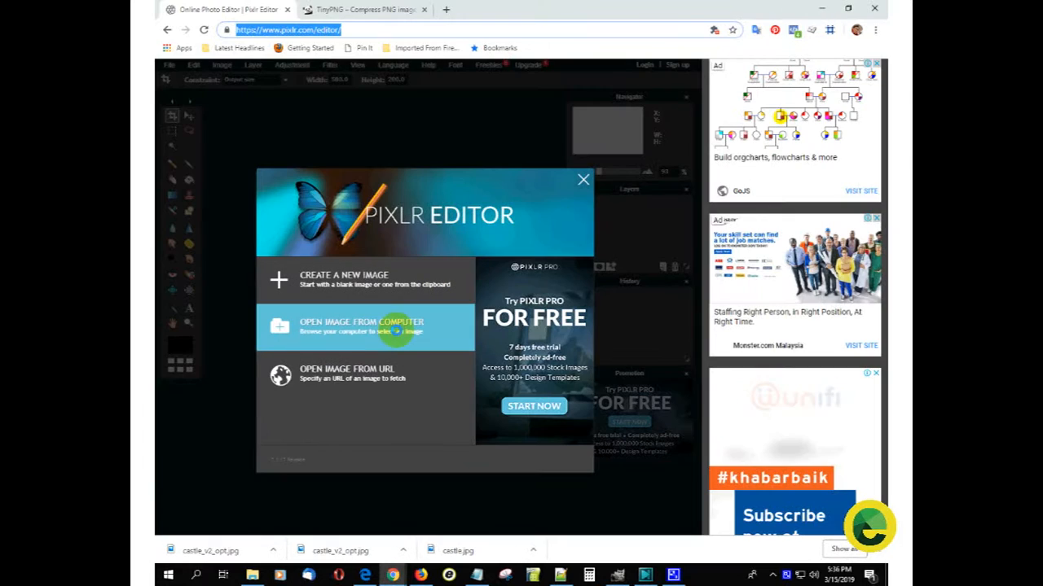
- Open the image castle.jpg from the Custom_page folder on the computer
left_click(396, 329)
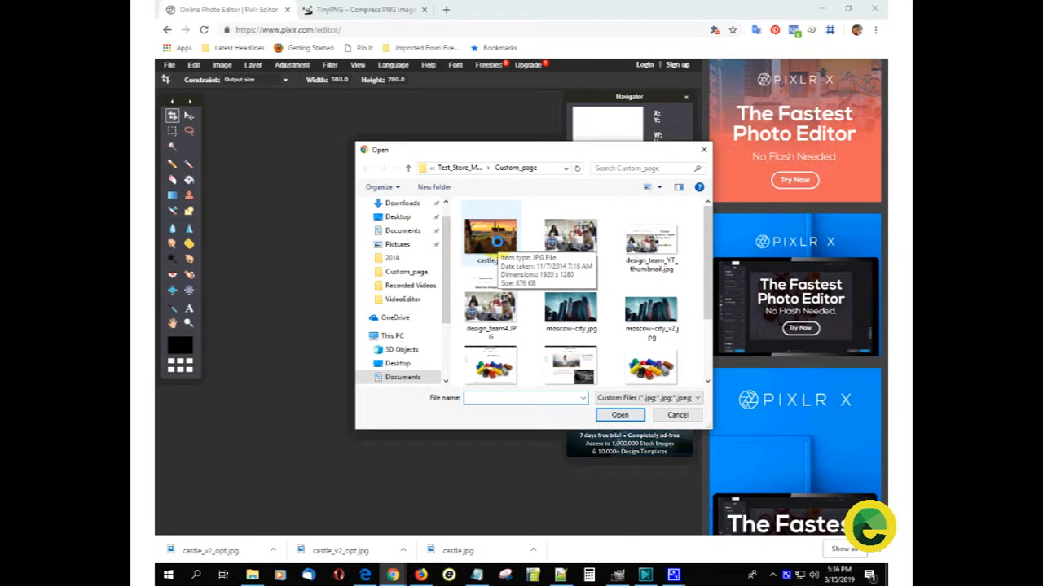
double_click(492, 241)
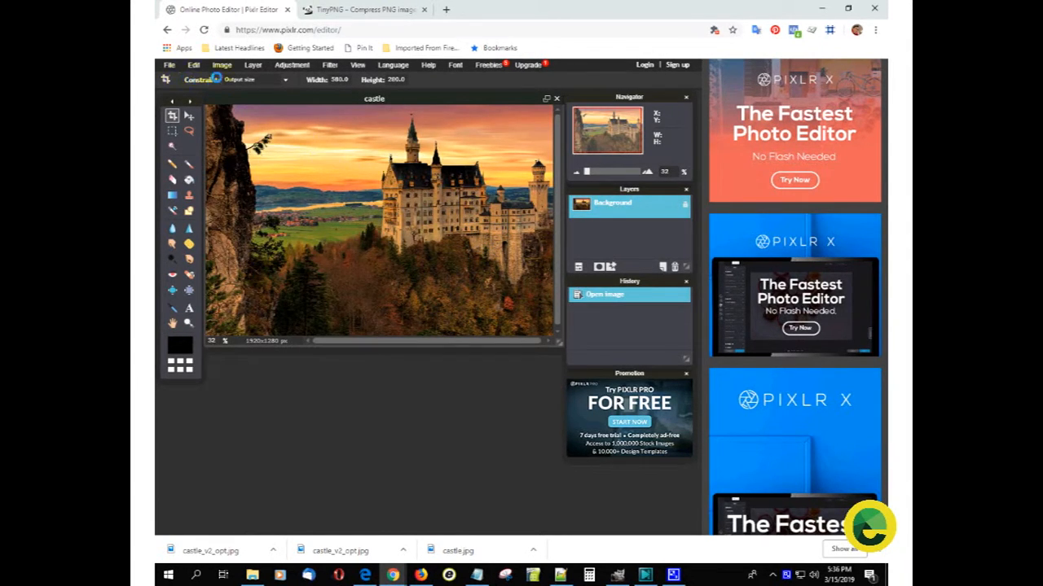
left_click(219, 65)
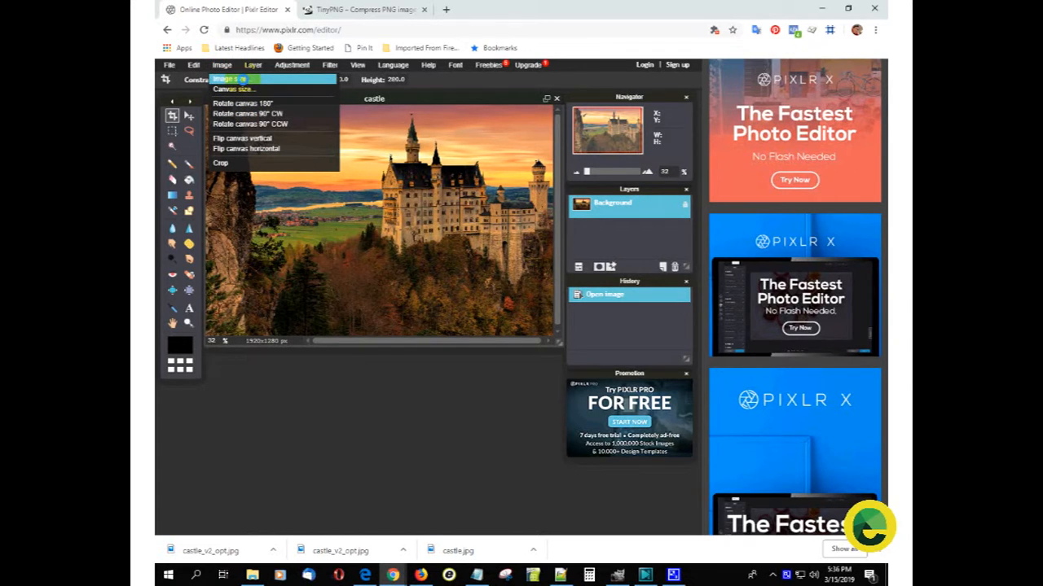
left_click(237, 79)
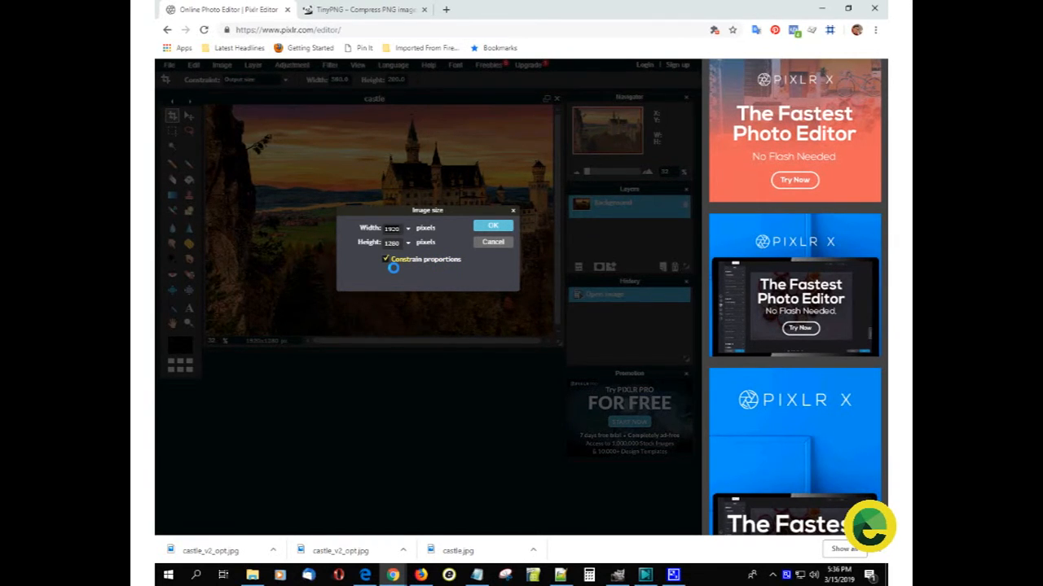
type("580")
left_click(494, 242)
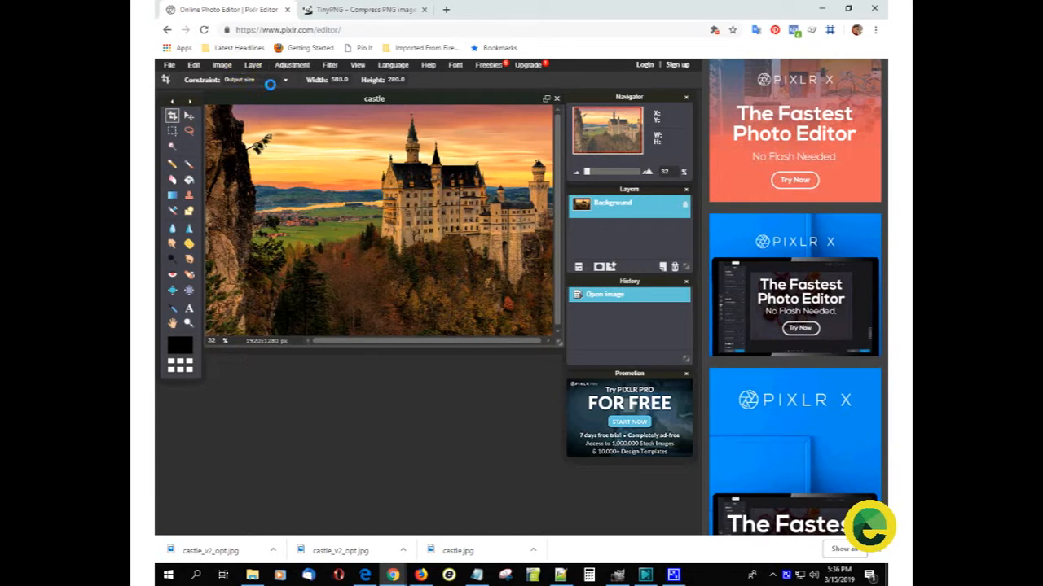
- Crop the castle image to an output size of 580 by 280 pixels, framing nearly its full width with the castle and sky
left_click(285, 77)
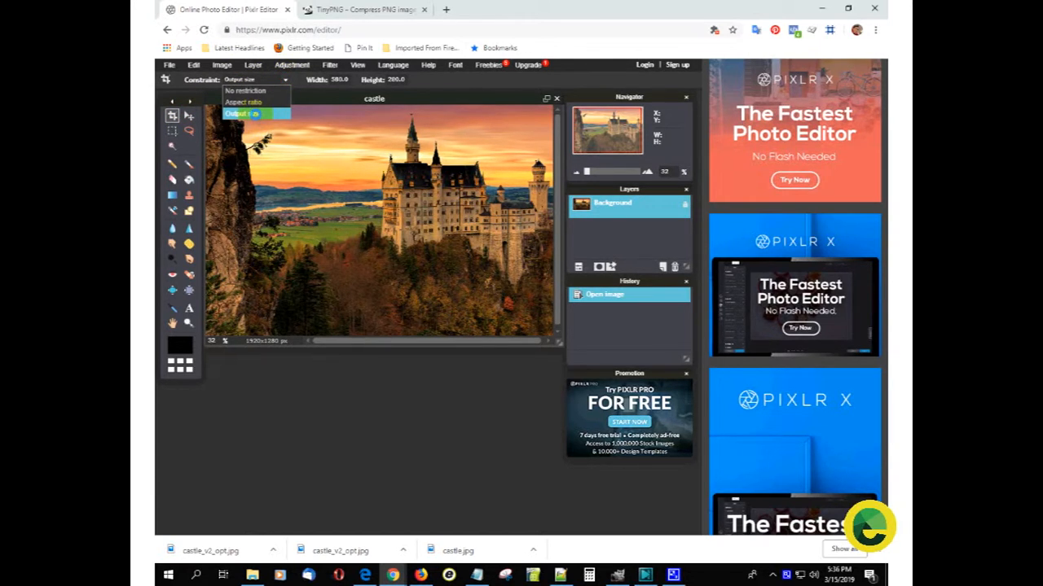
left_click(242, 114)
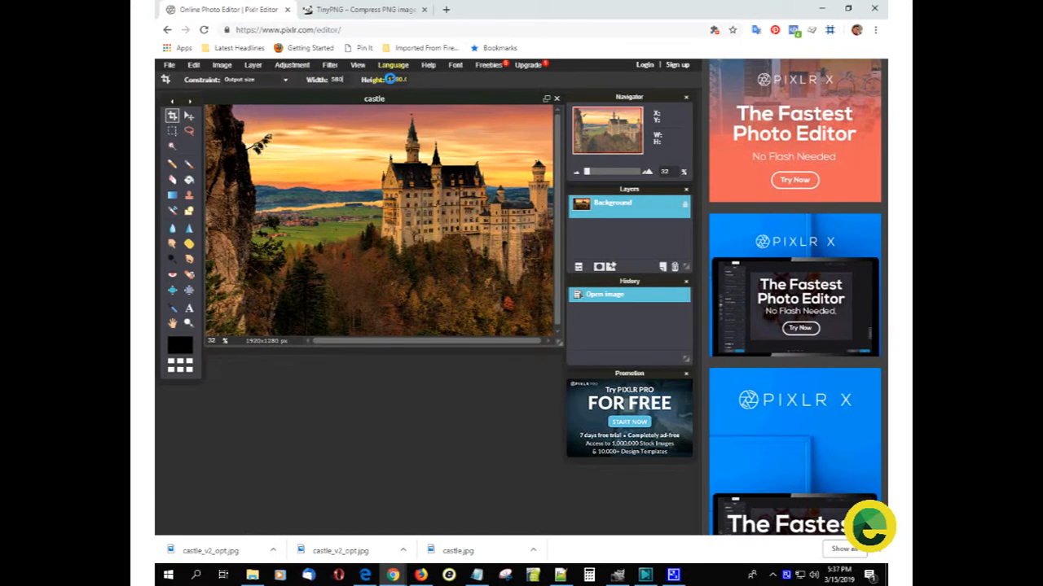
left_click(390, 79)
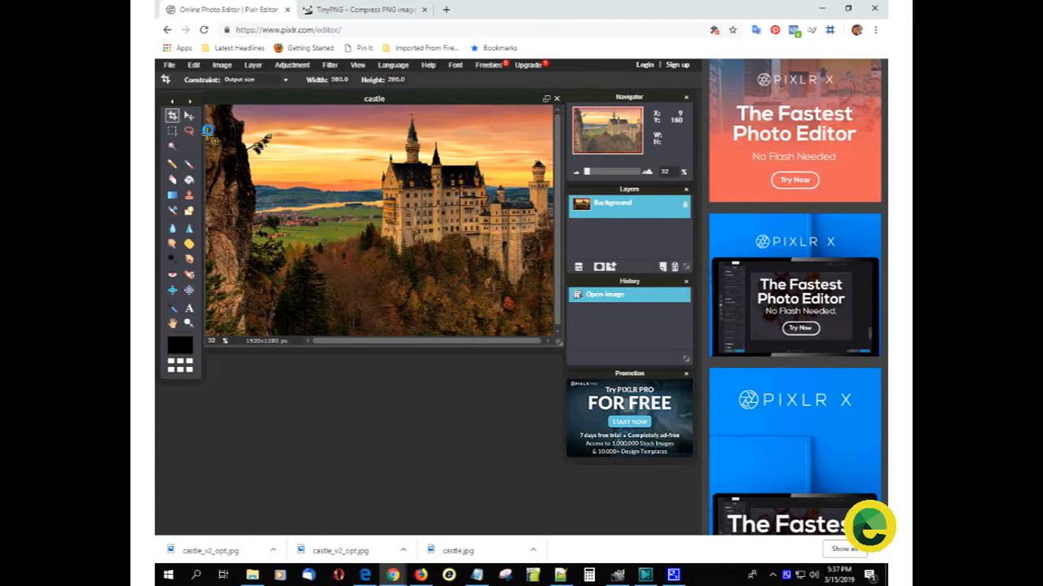
left_click_drag(208, 112, 550, 278)
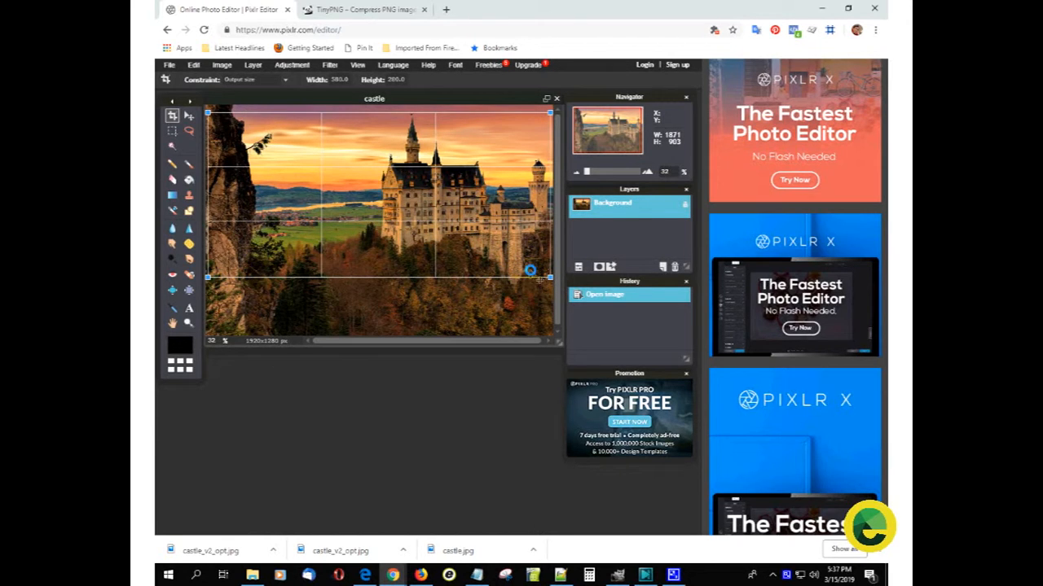
left_click_drag(463, 237, 464, 235)
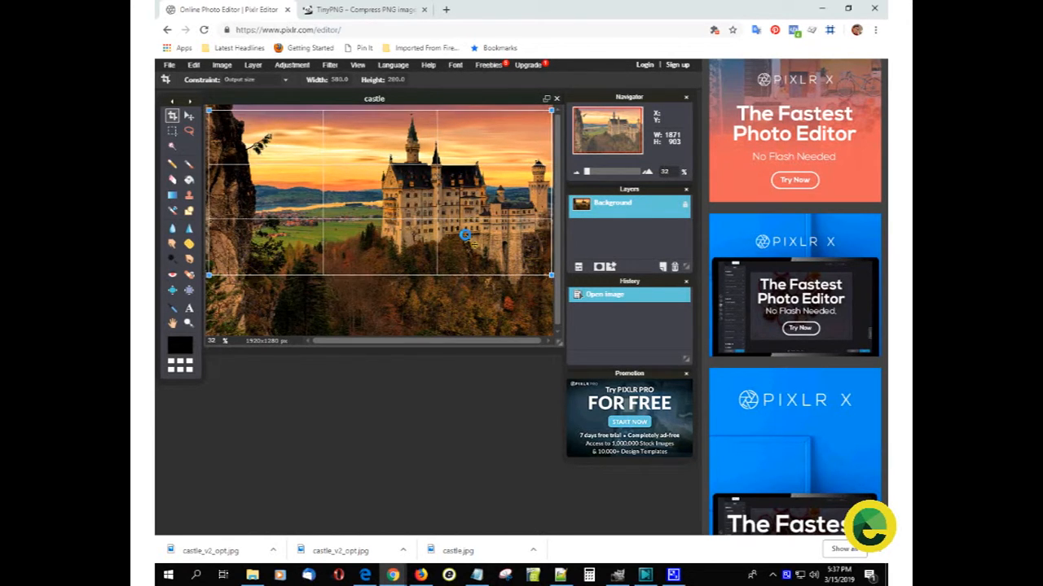
key("Return")
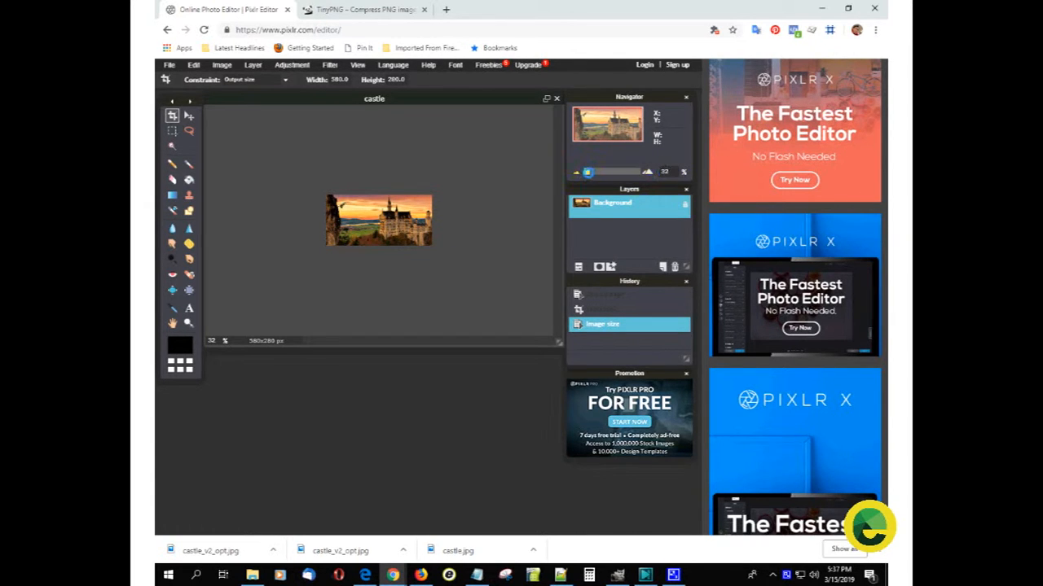
- Save the cropped image to the Custom_page folder as the JPEG castle_v2.jpg with quality 100
left_click_drag(588, 172, 598, 172)
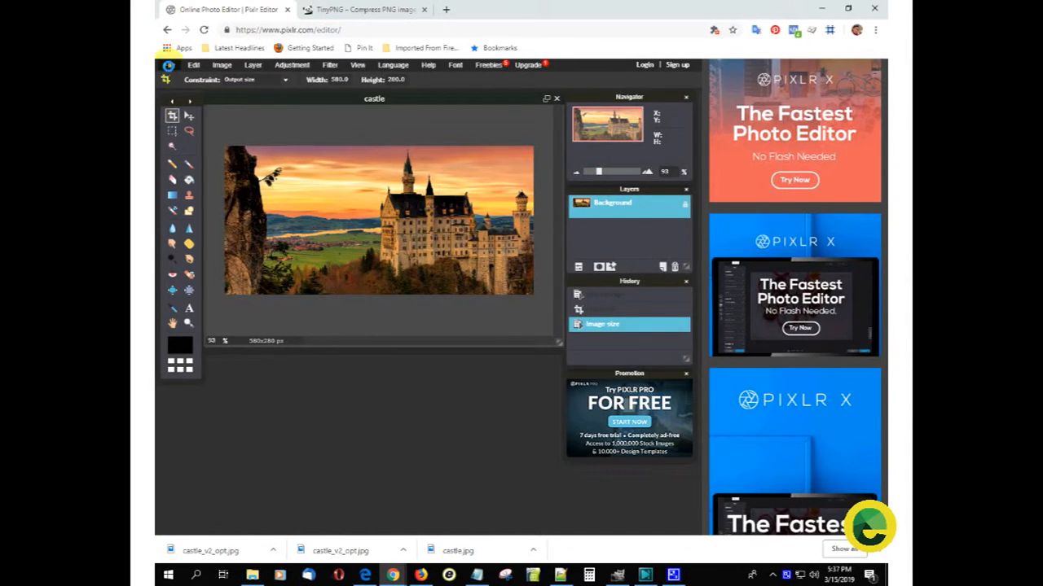
left_click(169, 66)
left_click(178, 115)
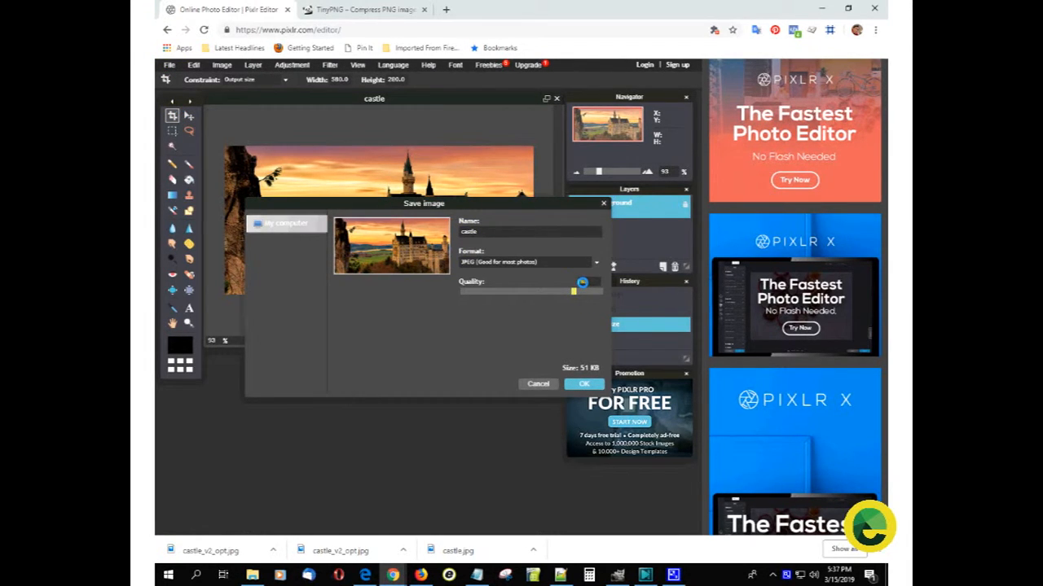
type("85")
left_click_drag(592, 281, 565, 282)
type("100")
left_click(583, 384)
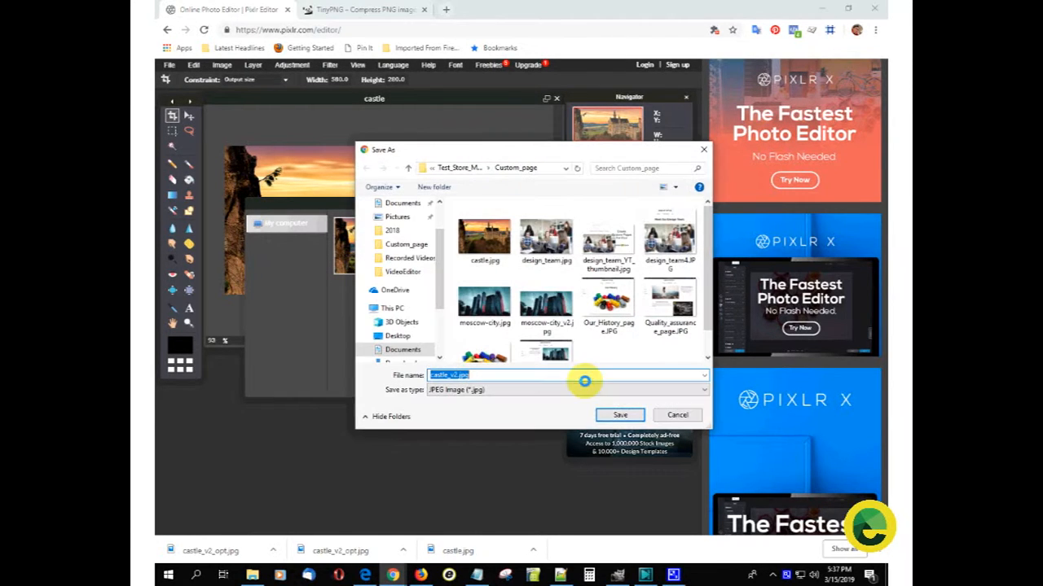
left_click(622, 415)
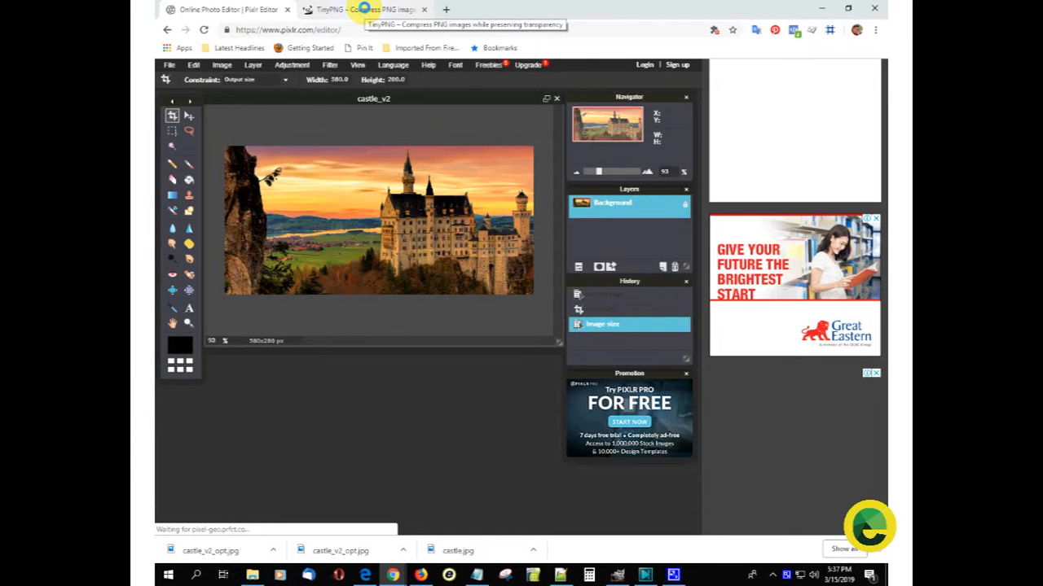
- Switch to TinyPNG and upload castle_v2.jpg from the Custom_page folder for compression
left_click(363, 9)
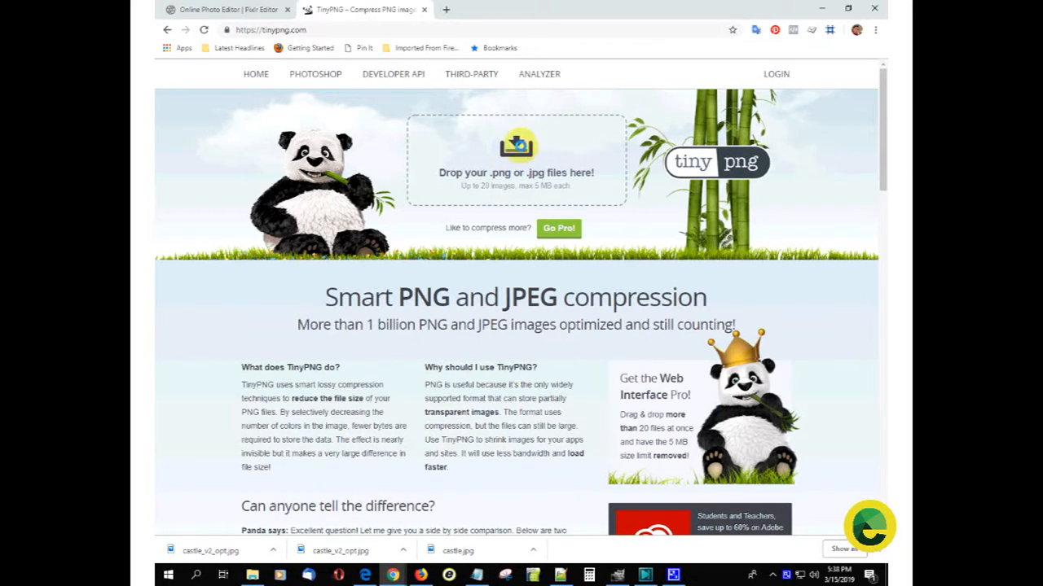
left_click(515, 145)
double_click(571, 238)
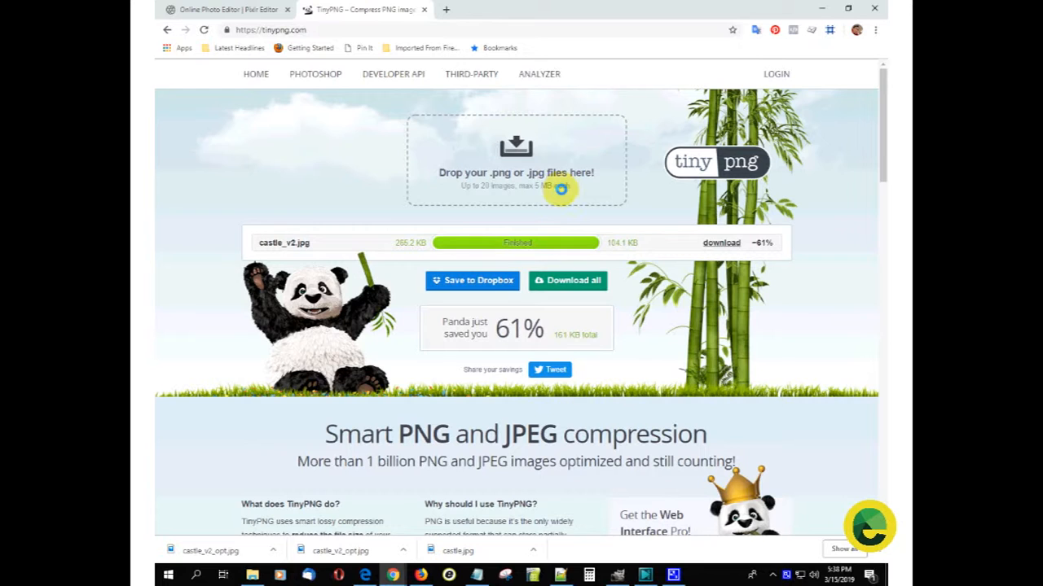
- Download the compressed castle image to the Custom_page folder under the file name castle_v2_opt.jpg
right_click(711, 242)
key("Escape")
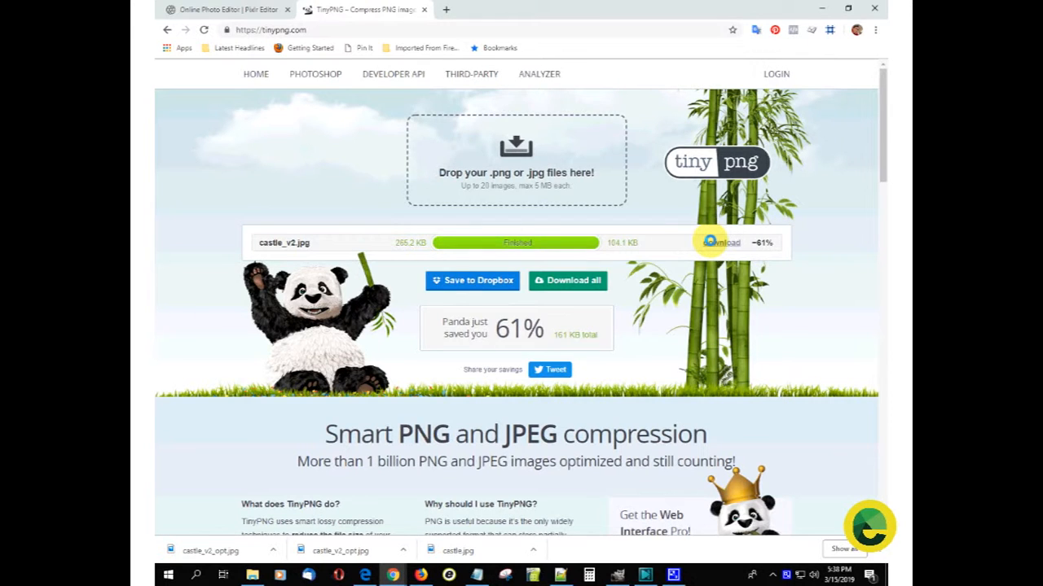
left_click(711, 242)
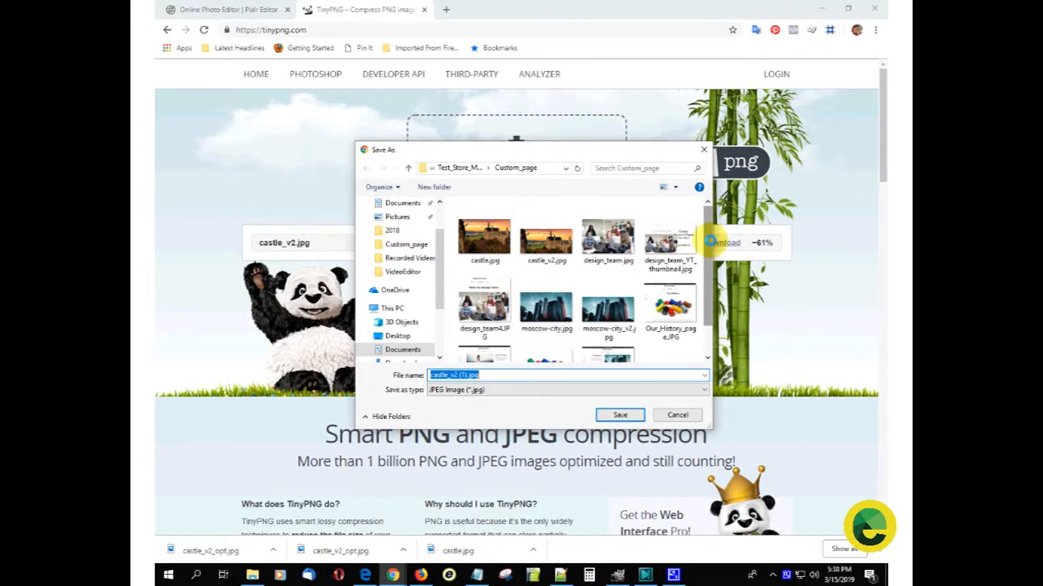
left_click(466, 375)
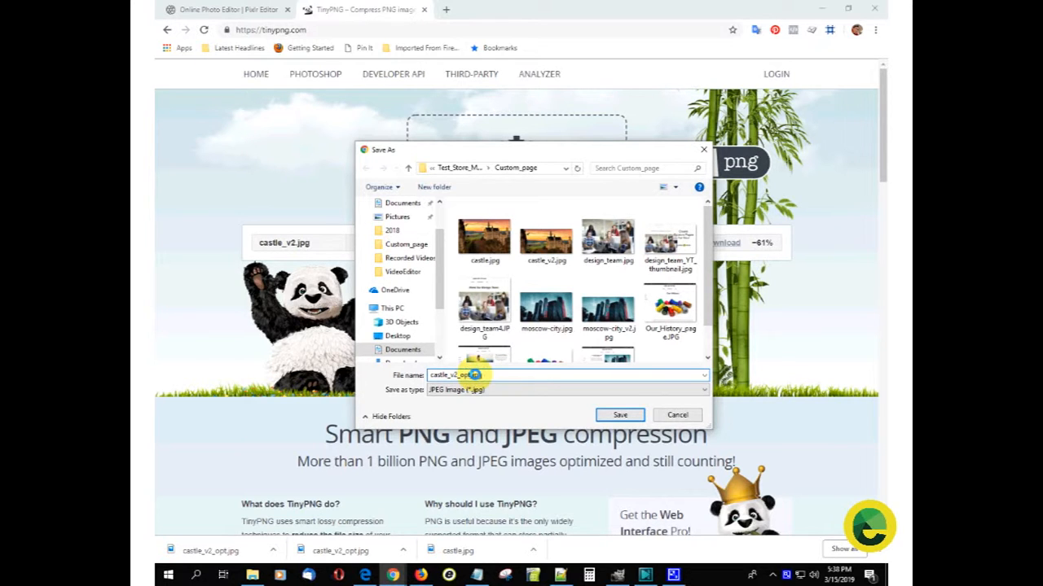
left_click(627, 416)
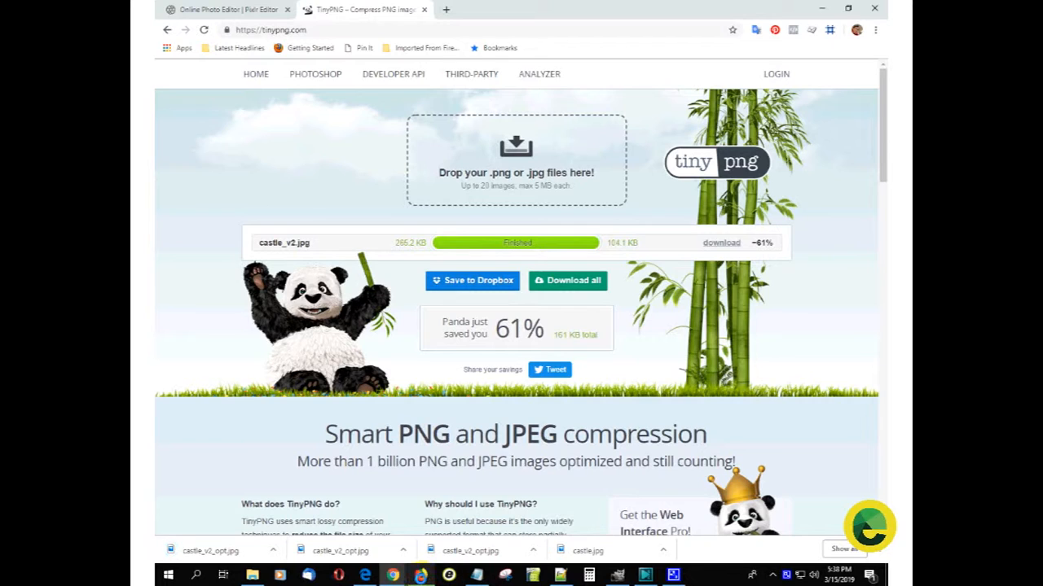
- Switch to the InstanteStore page editor in Firefox and replace the flagship store's skyscraper image with castle_v2_opt.jpg from the Custom_page folder
left_click(420, 575)
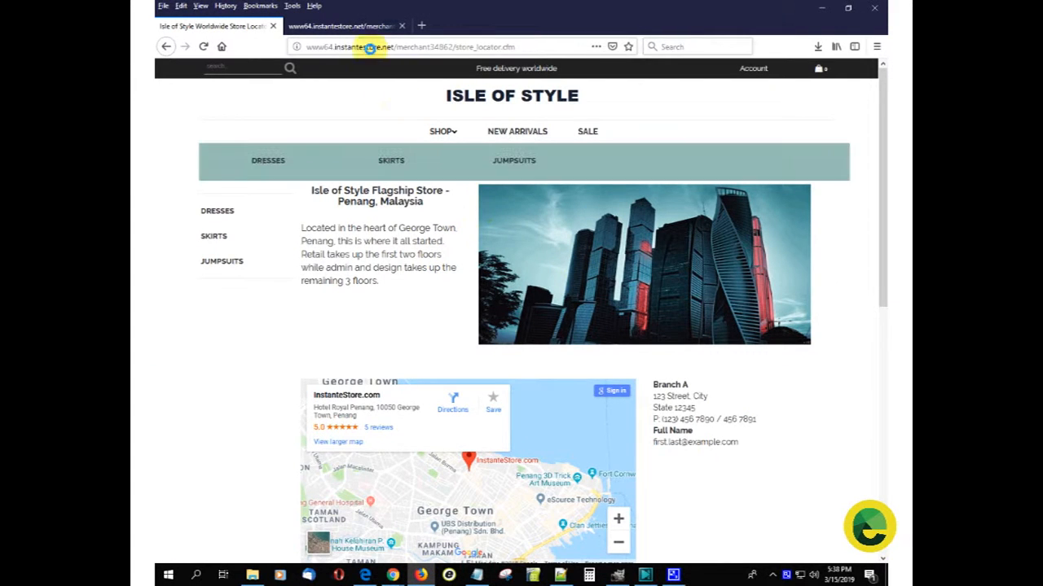
left_click(350, 26)
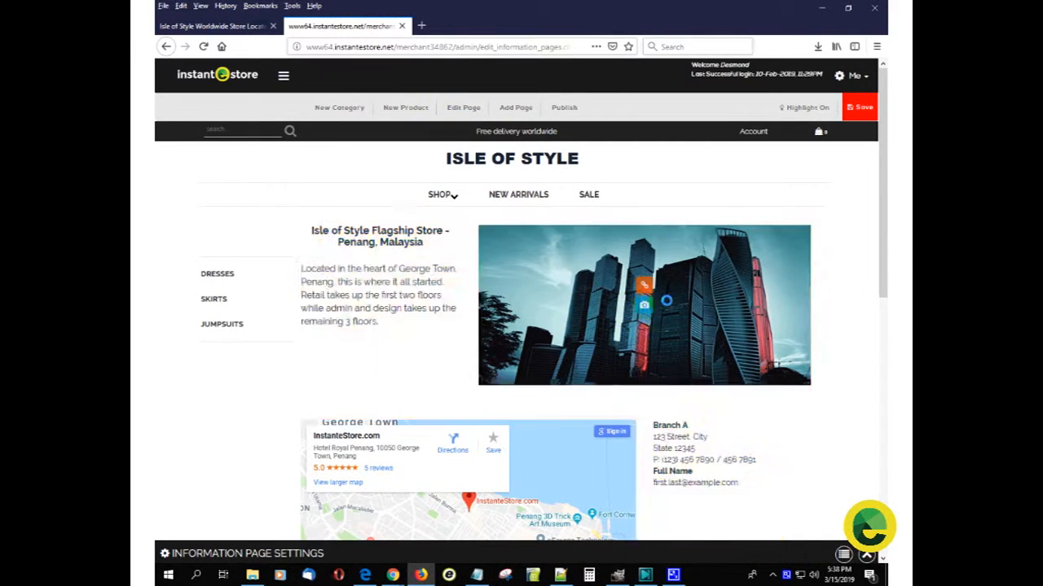
left_click(644, 304)
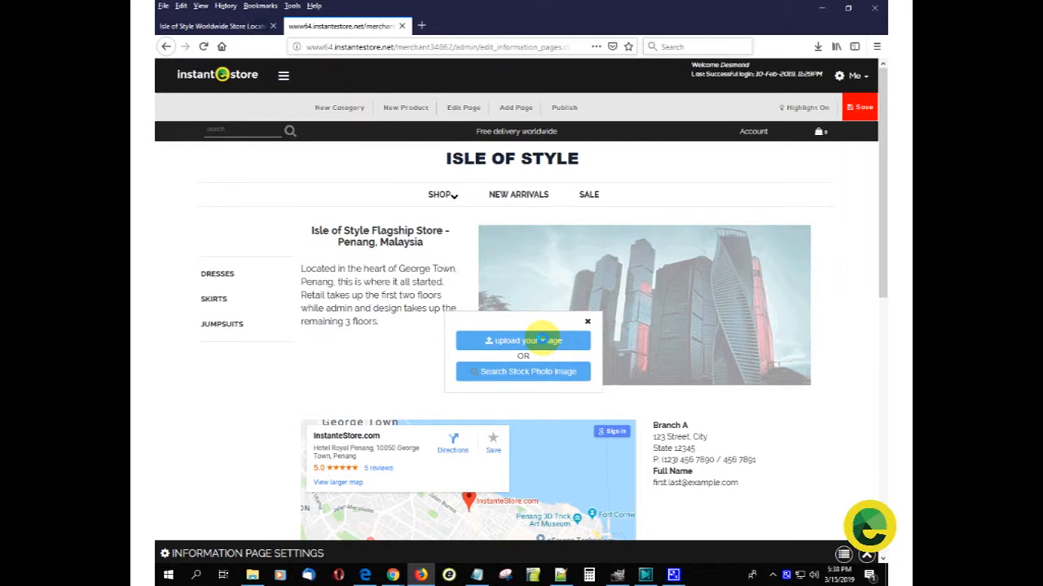
left_click(542, 341)
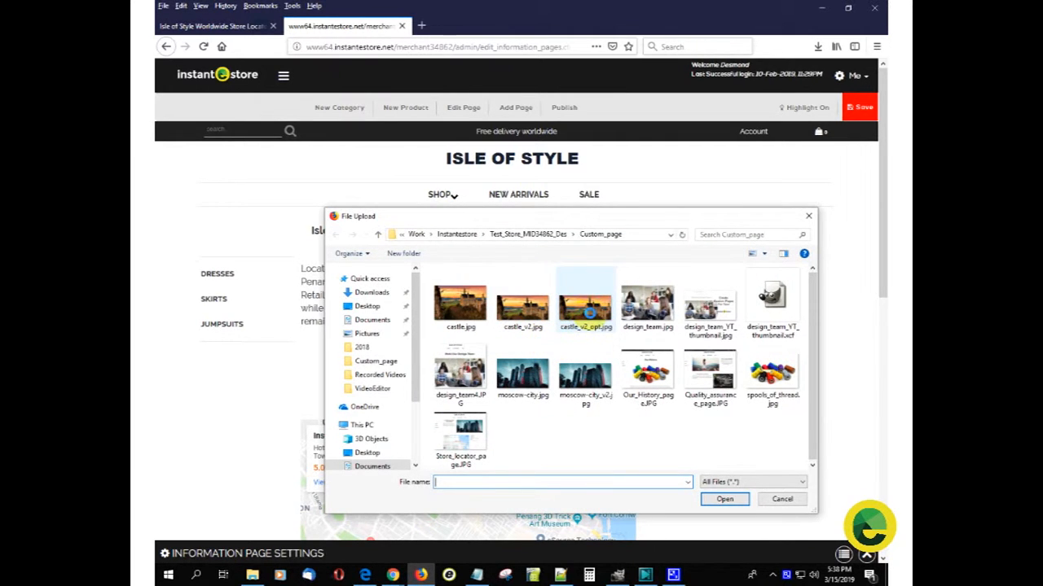
double_click(586, 310)
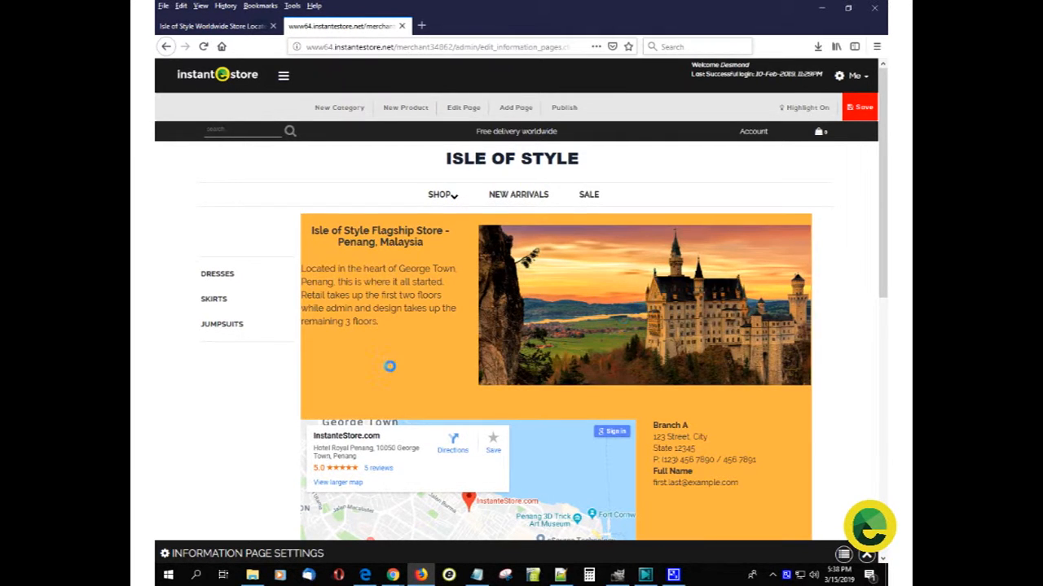